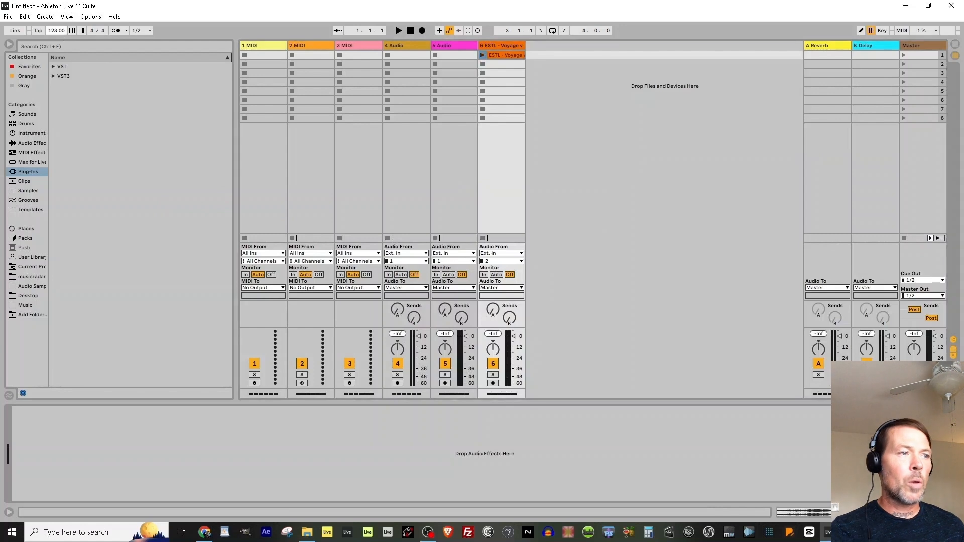
Step: Set the project tempo to 123 BPM and switch on the metronome
text(23)
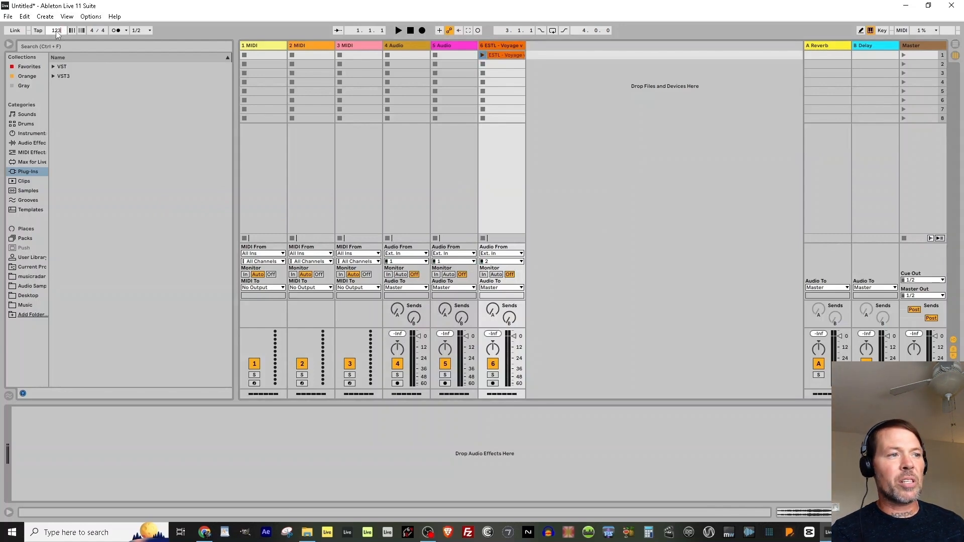
key(Return)
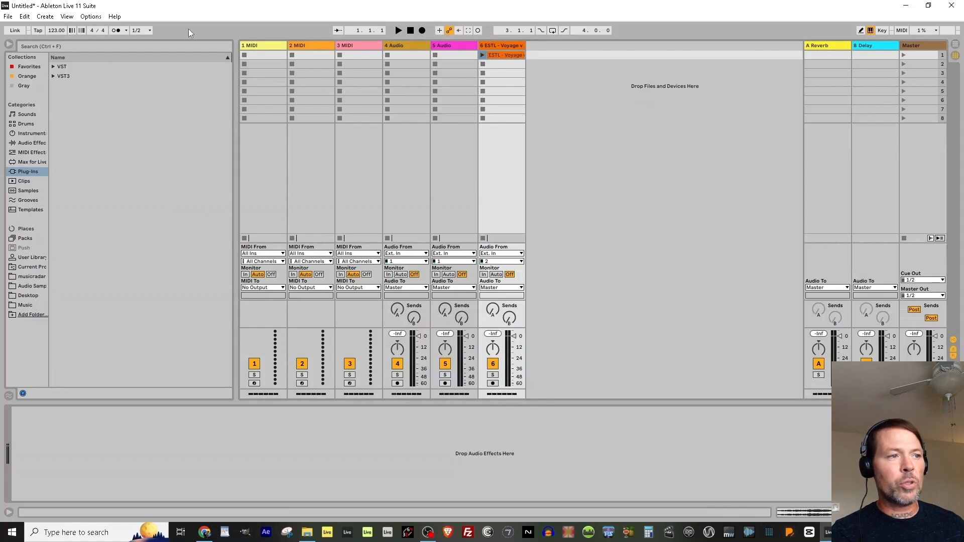
click(113, 30)
Step: Open the ESTL - Voyage clip's waveform and listen to its opening with the metronome off
double_click(499, 55)
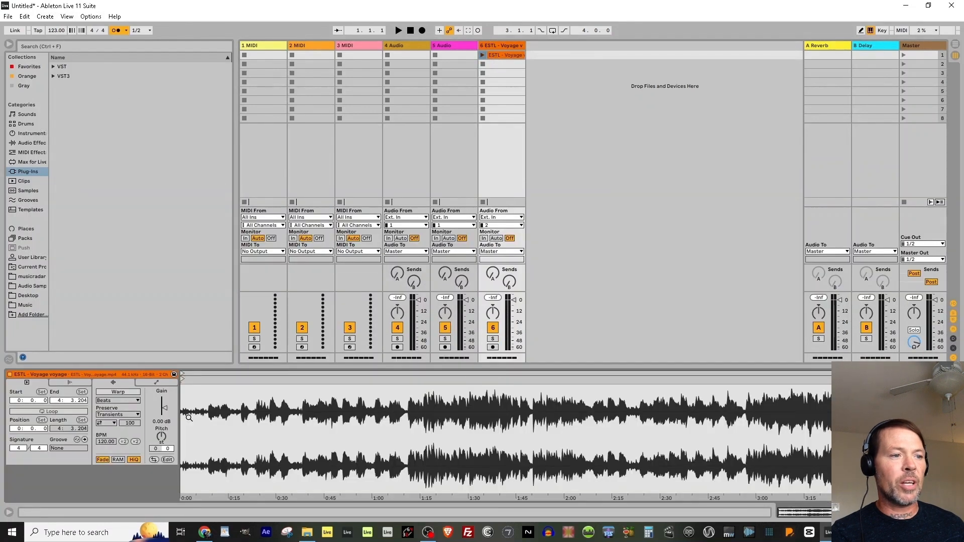
click(481, 55)
click(116, 31)
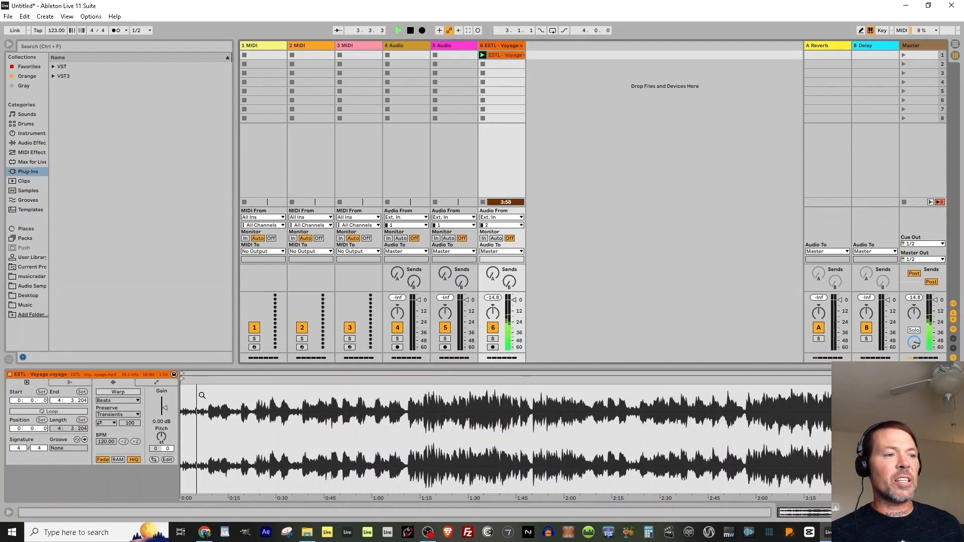
mouse_move(206, 394)
mouse_down()
mouse_move(206, 451)
mouse_move(368, 446)
mouse_move(307, 380)
mouse_up()
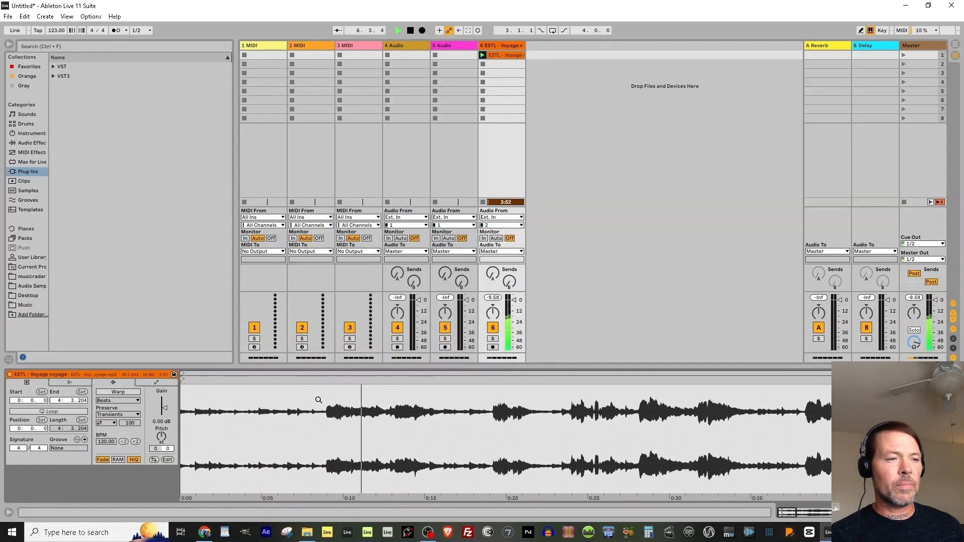
drag(319, 400, 318, 351)
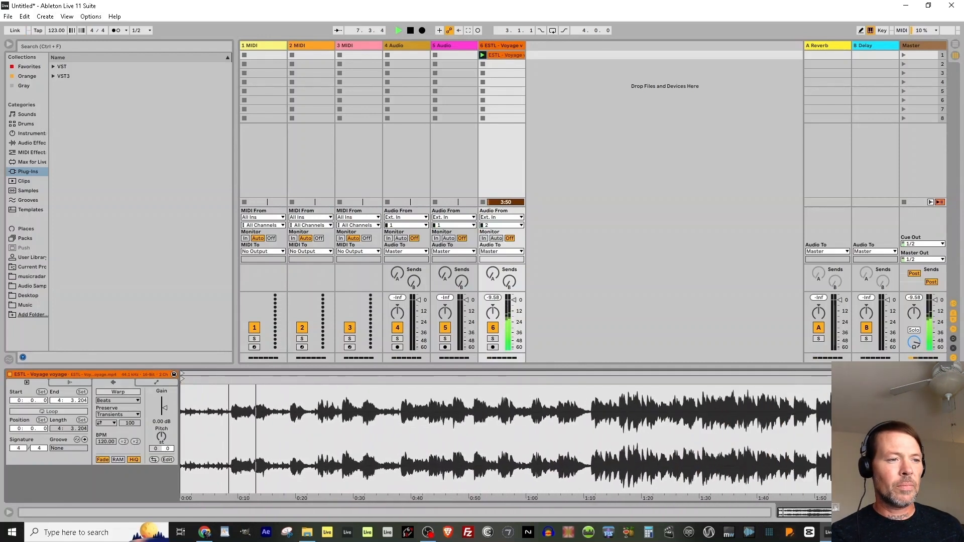
Step: Load the Analog instrument onto the first MIDI track and shift the computer keyboard down to octave C0 to D1
click(31, 133)
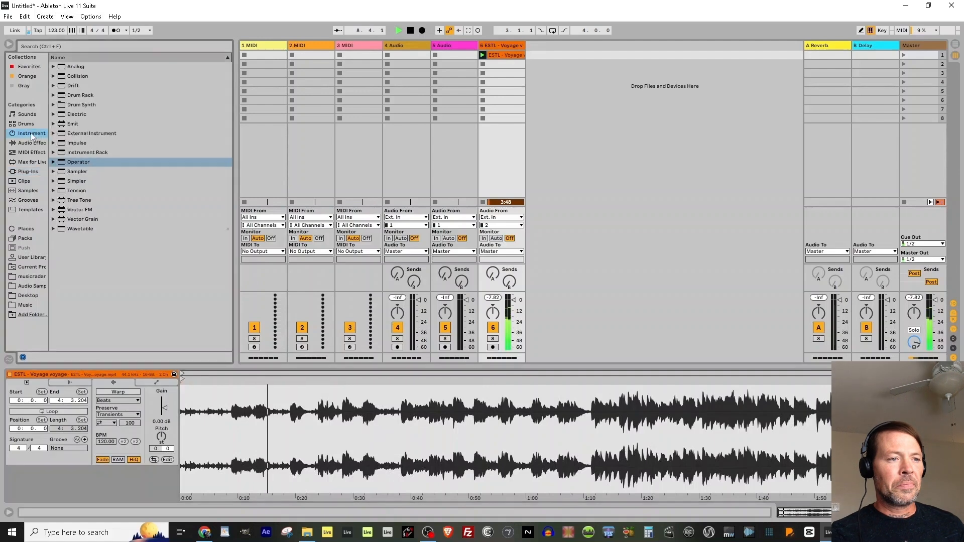
drag(62, 68, 259, 54)
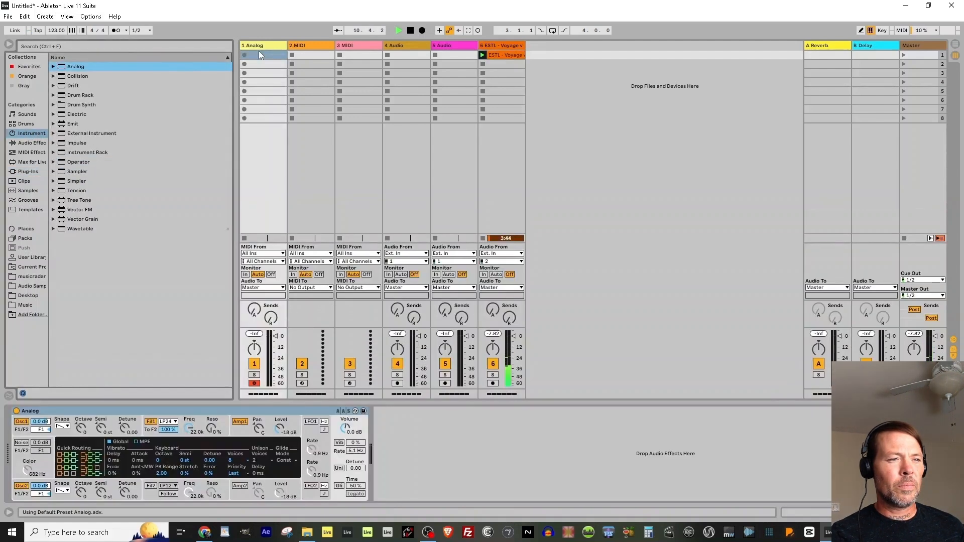
key(space)
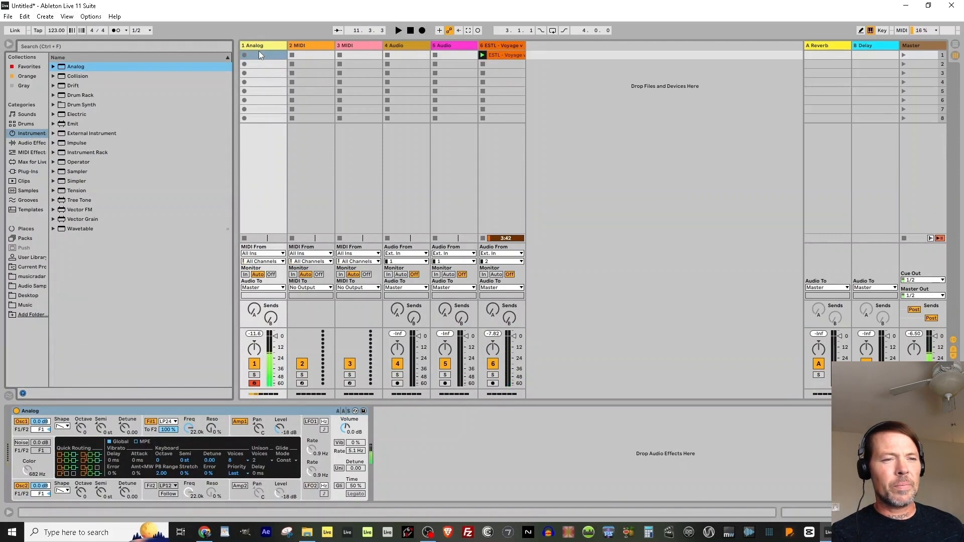
key(z)
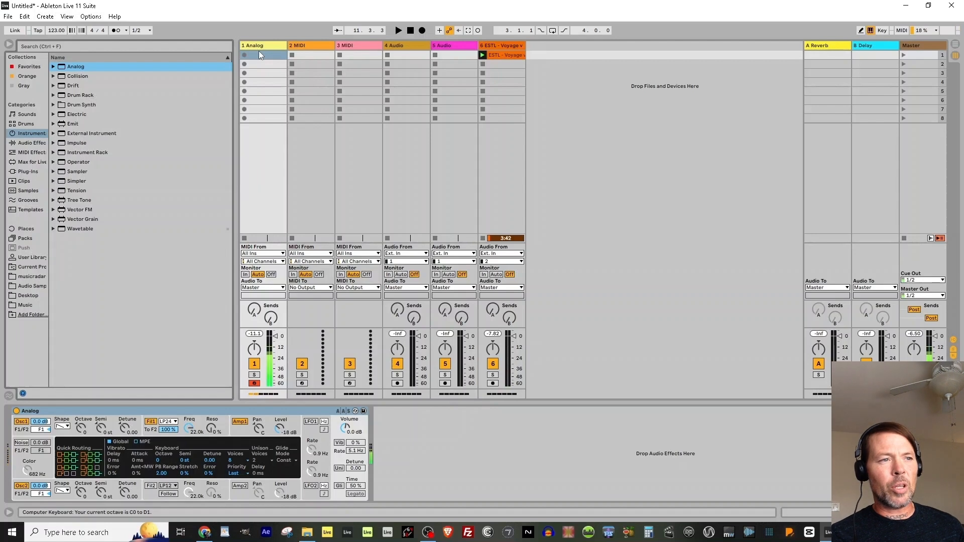
key(space)
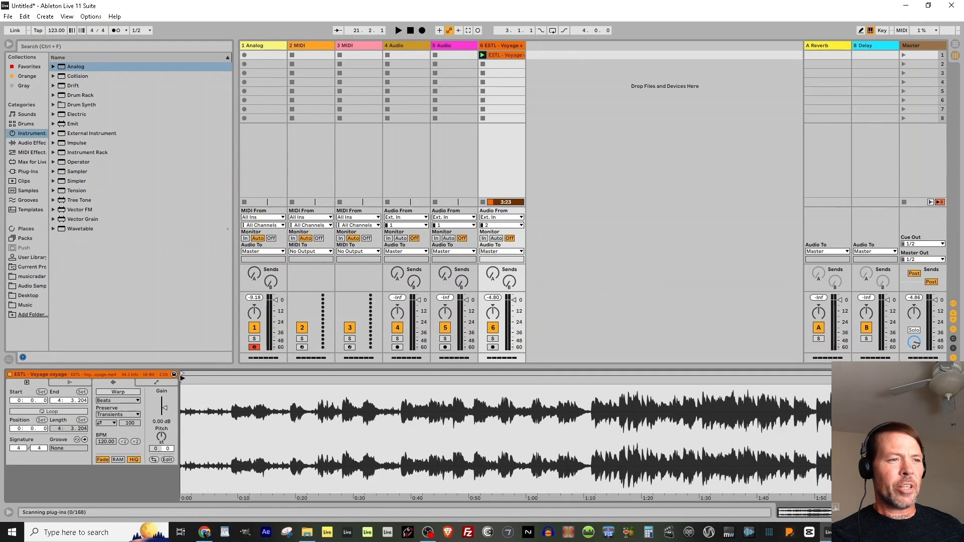
Step: Move the ESTL - Voyage clip's start marker to the downbeat at about 0:19.207, checking the position by repeated playback
mouse_move(182, 378)
mouse_down()
mouse_move(229, 383)
mouse_move(236, 412)
mouse_up()
key(space)
key(space)
drag(225, 378, 380, 387)
key(space)
key(space)
key(space)
key(space)
key(space)
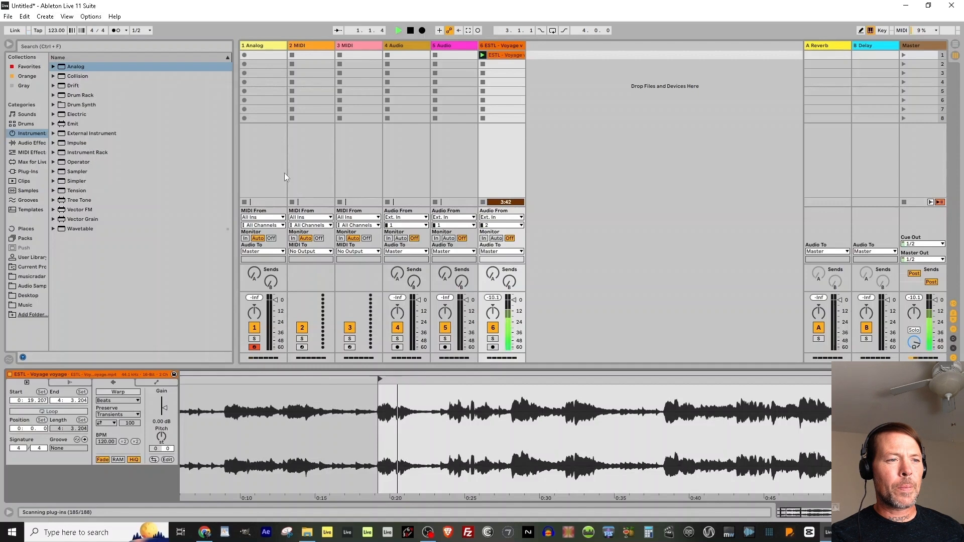
key(space)
key(space)
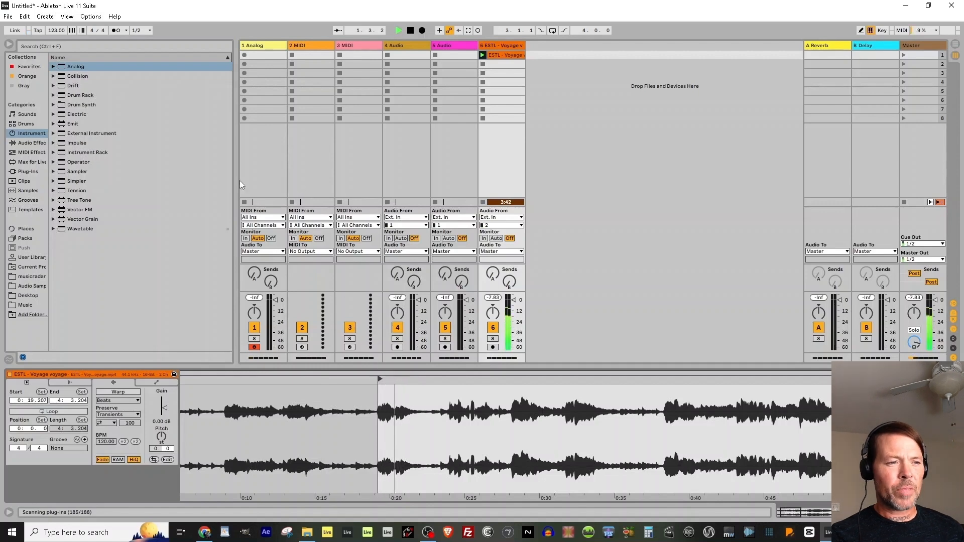
Step: Match the project tempo to the clip by playing it against the metronome, raising the tempo to 100 BPM
key(space)
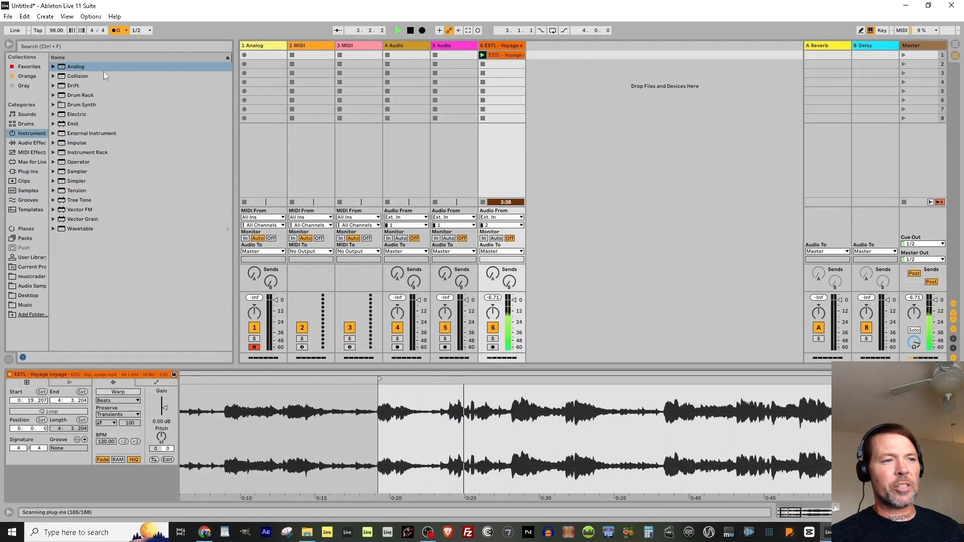
key(space)
scroll(57, 32, up, 1)
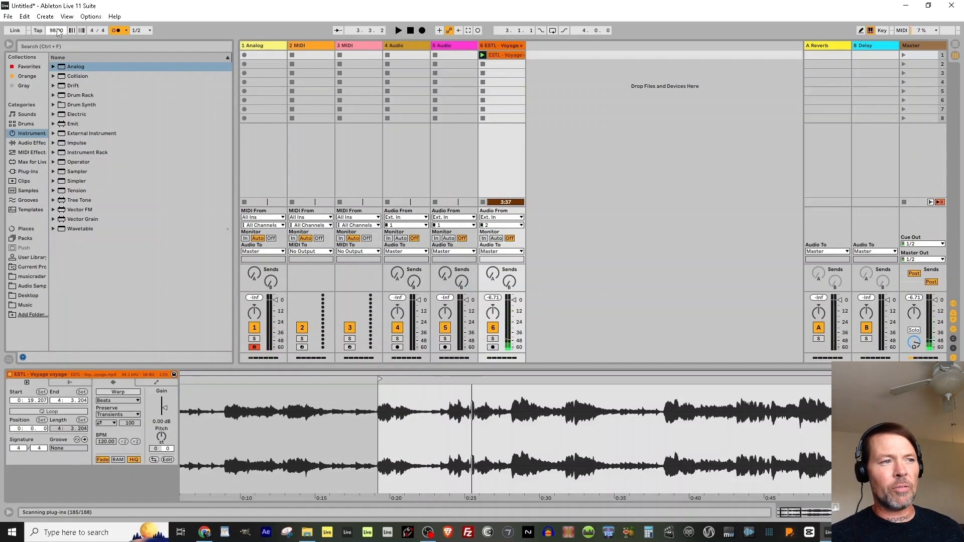
key(space)
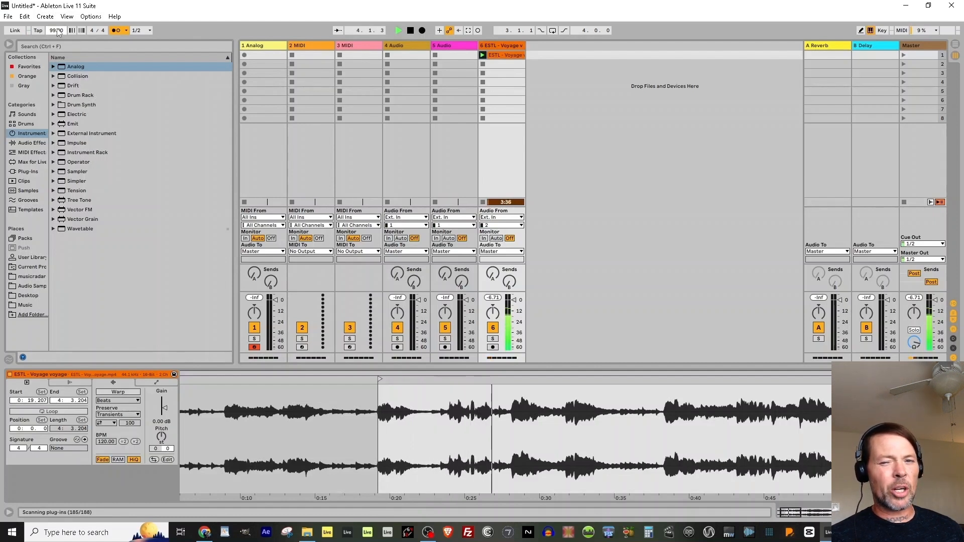
Step: Warp the ESTL - Voyage clip straight from its start marker and play it to check the timing
right_click(381, 381)
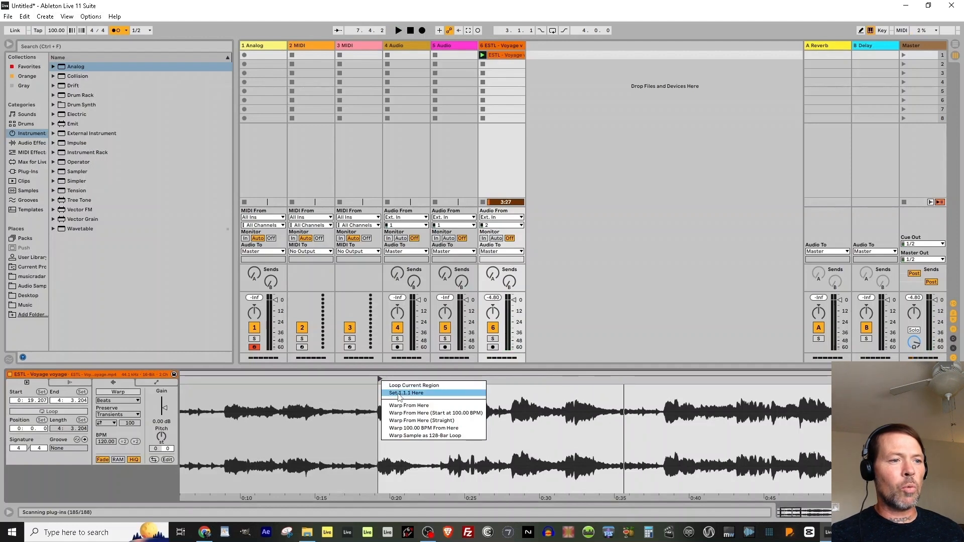
click(400, 420)
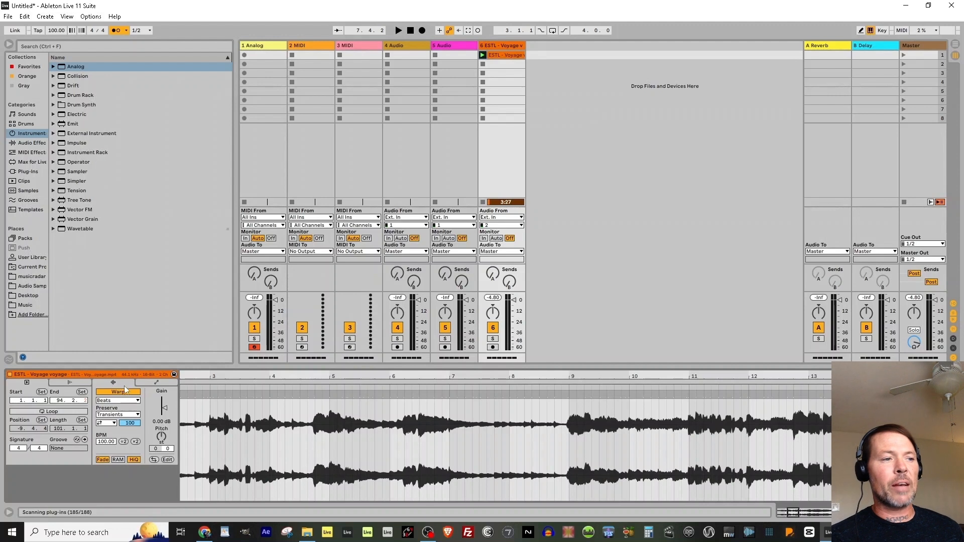
key(space)
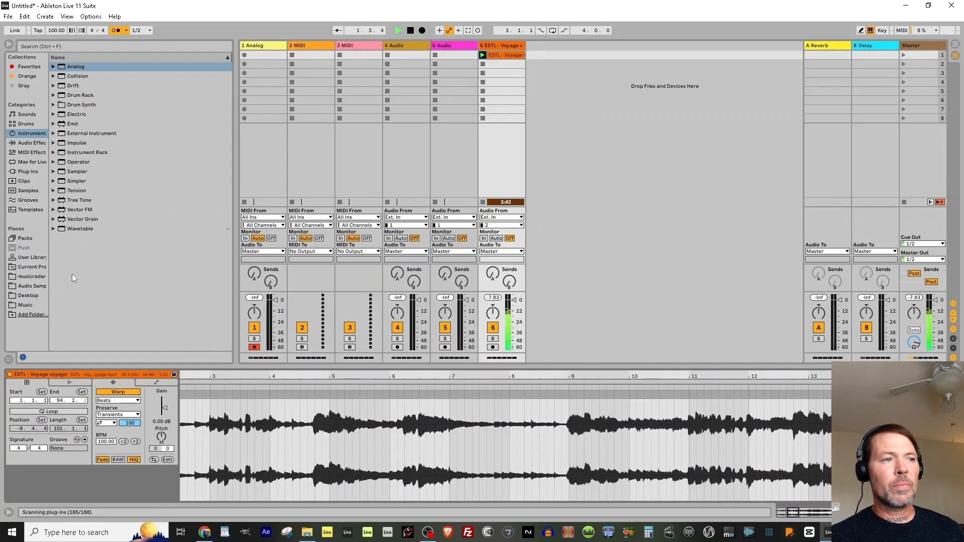
key(space)
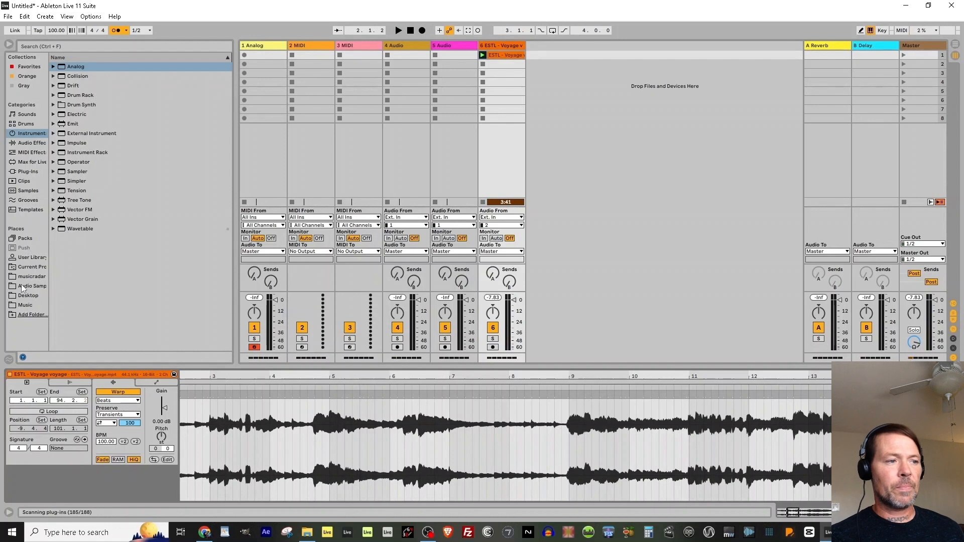
Step: Browse the drum kits and load 808 Core Kit onto the second MIDI track
click(26, 124)
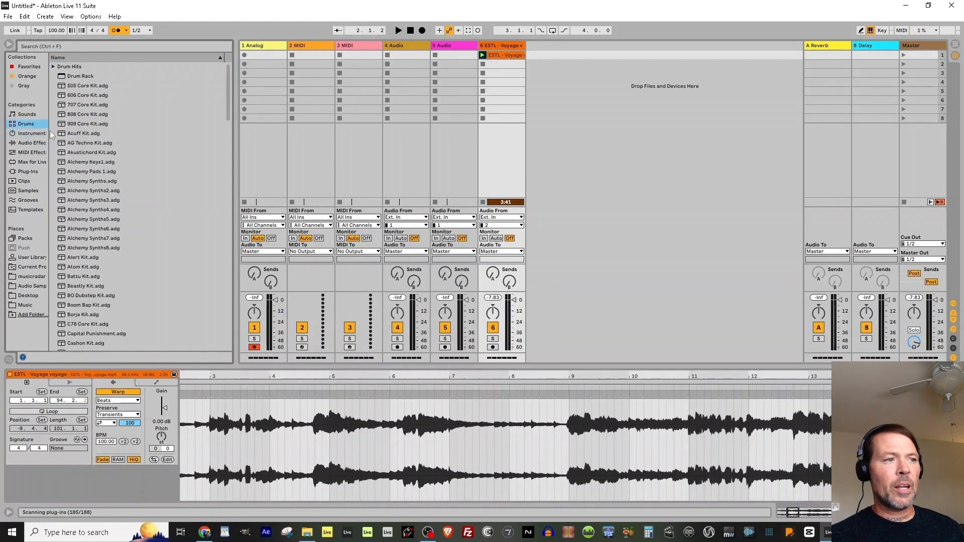
click(71, 143)
click(76, 162)
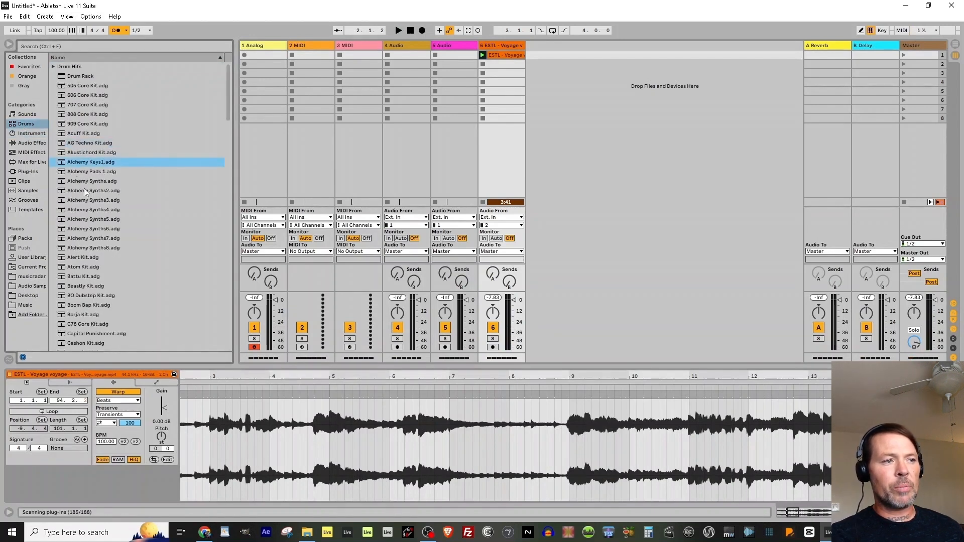
key(Up)
key(Up)
key(Up)
key(Up)
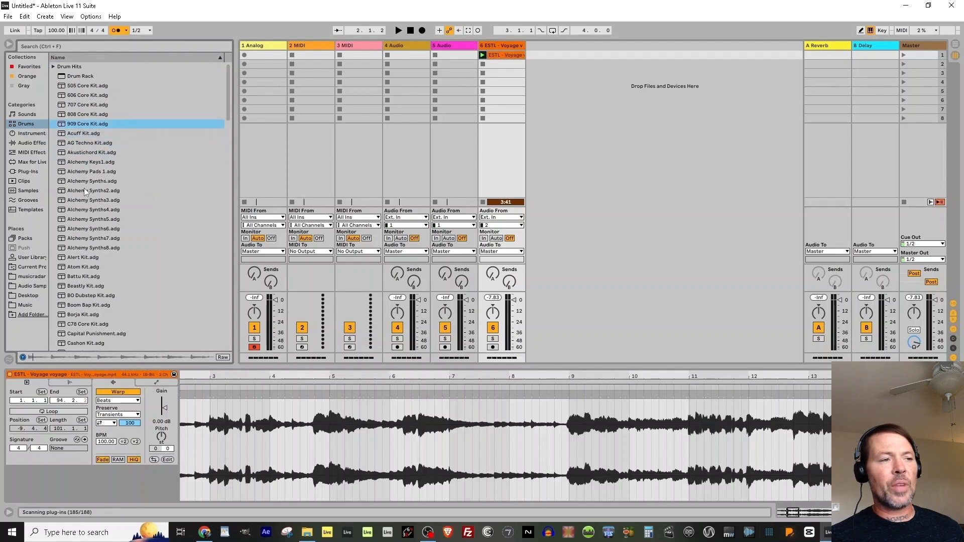
key(Up)
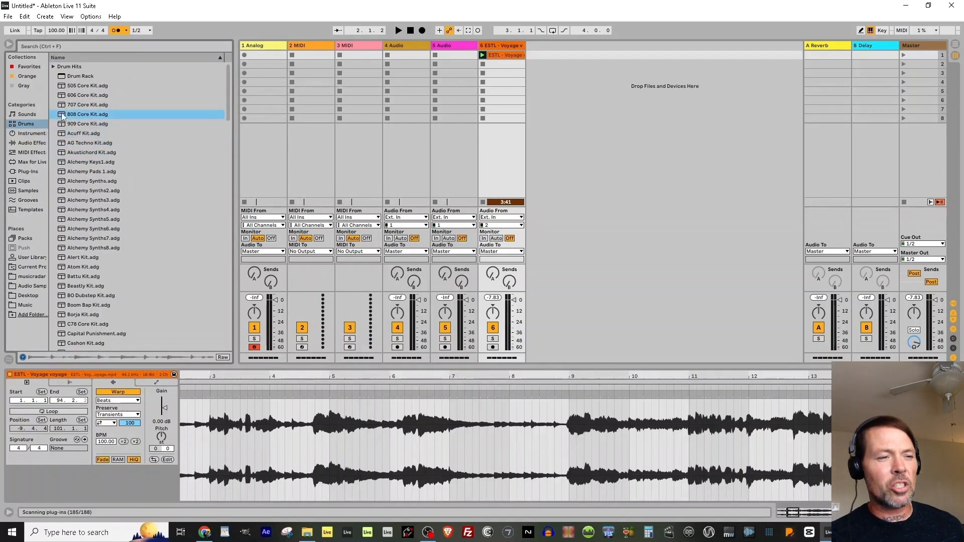
drag(62, 114, 315, 70)
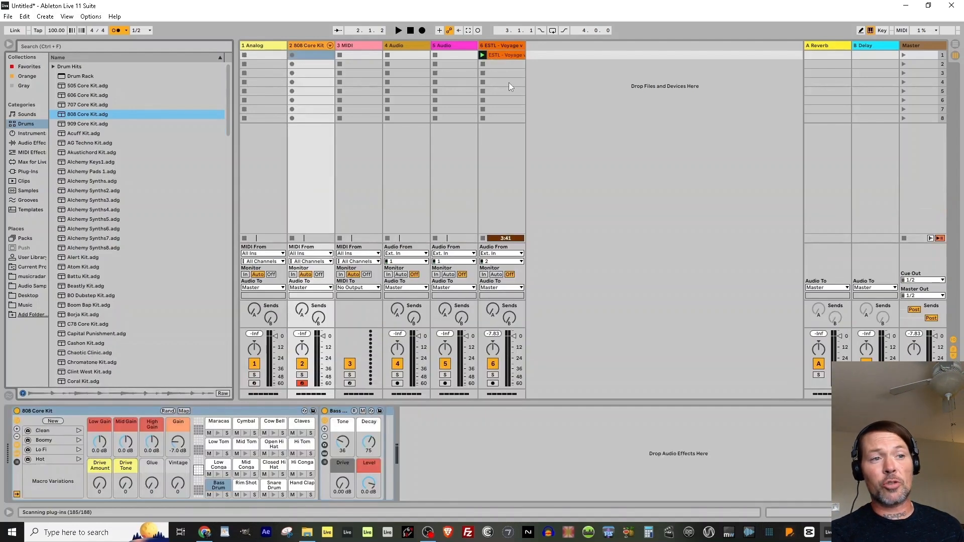
Step: Stop the ESTL - Voyage clip, shift the computer keyboard to octave C1 to D2, and test the kit's bass drum
click(483, 73)
key(z)
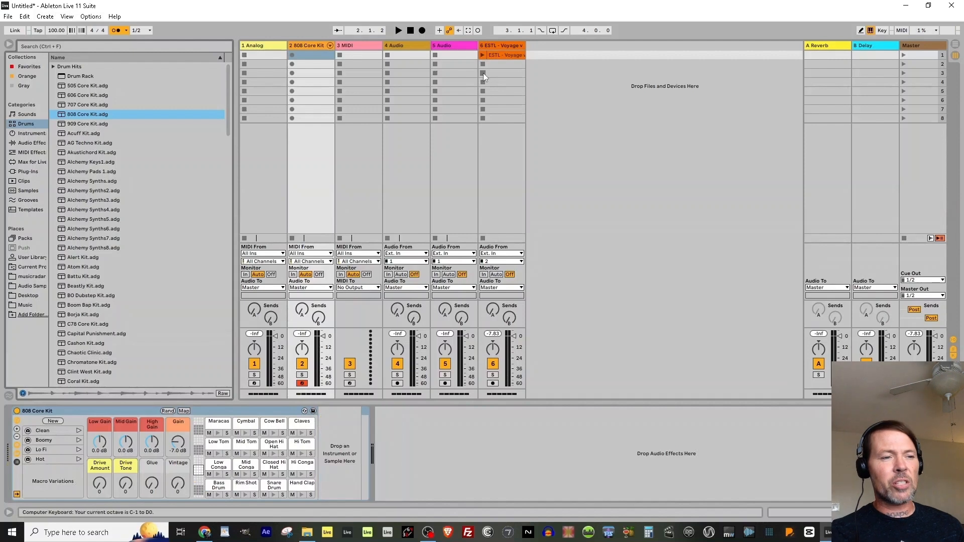
key(x)
key(x)
key(x)
key(a)
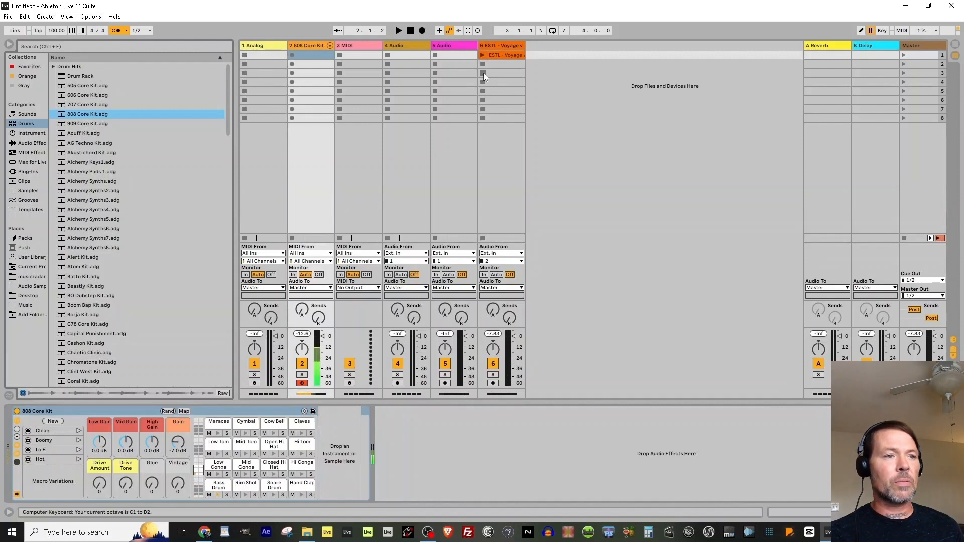
Step: Record a two-bar bass drum pattern into the first clip slot of the 808 Core Kit track and loop it
click(293, 54)
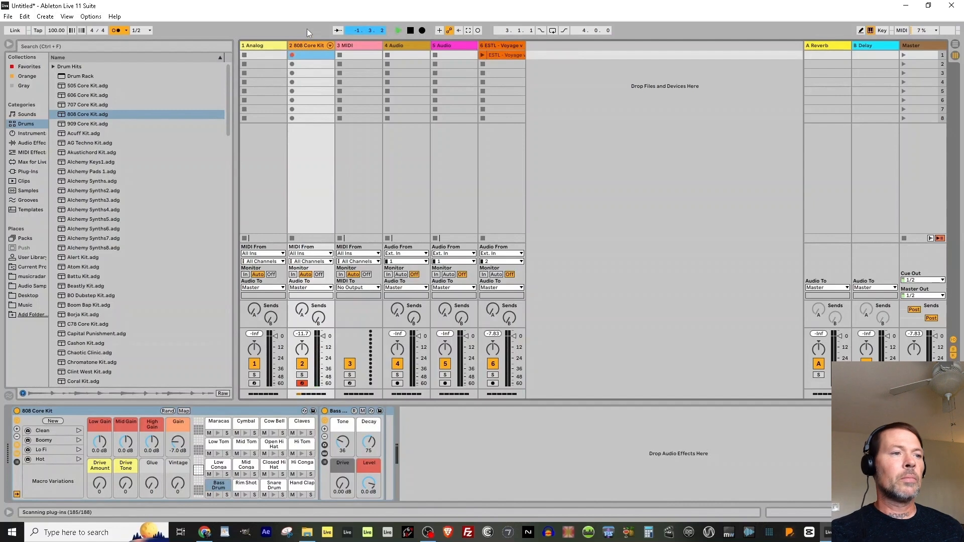
key(a)
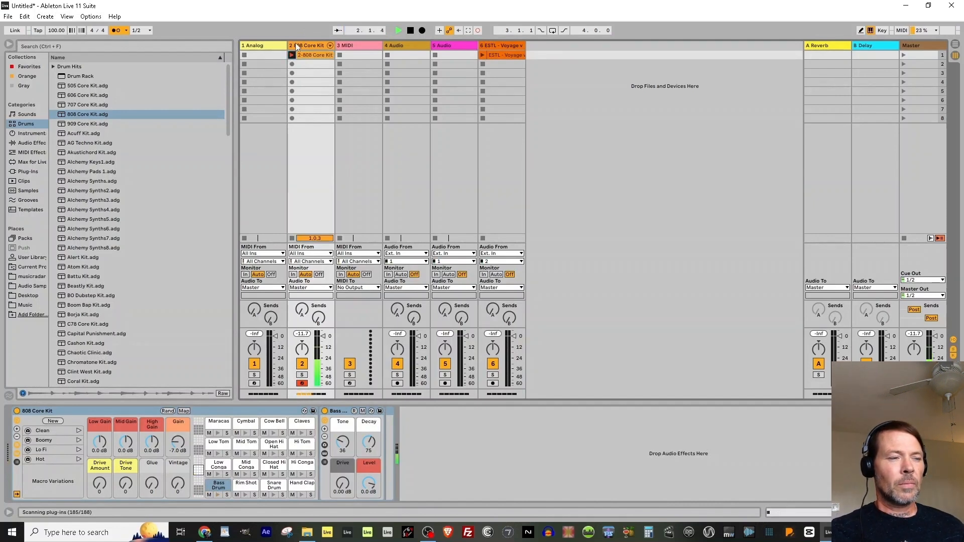
click(292, 55)
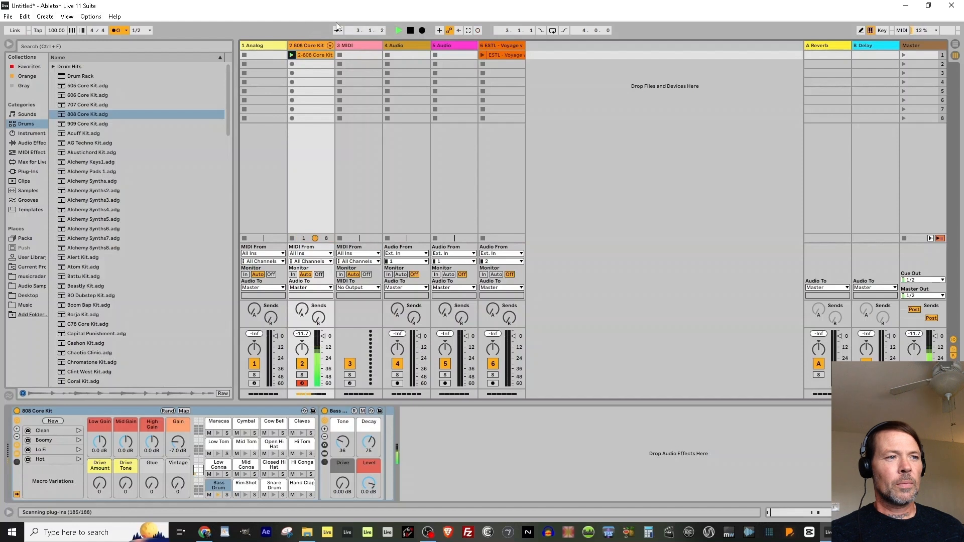
Step: Audition the kit's snare and hand clap, and overdub a snare part onto the looping drum clip
key(space)
key(d)
key(e)
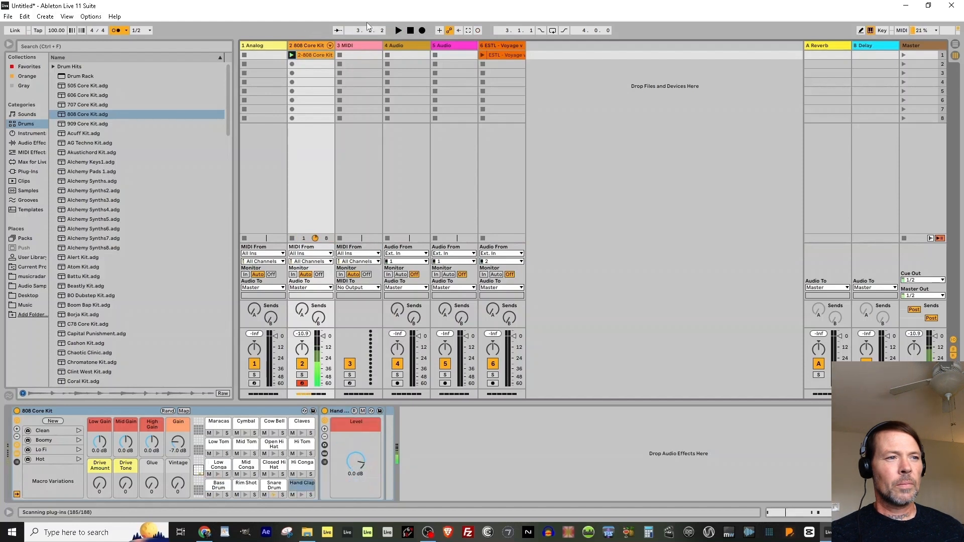
key(s)
click(478, 31)
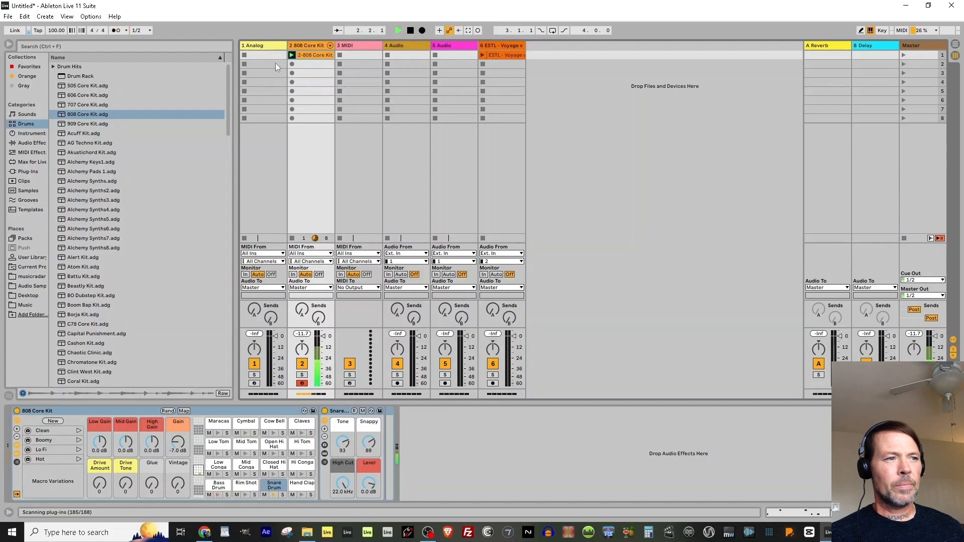
Step: Play the ESTL - Voyage clip together with the drum loop and open its waveform
click(483, 55)
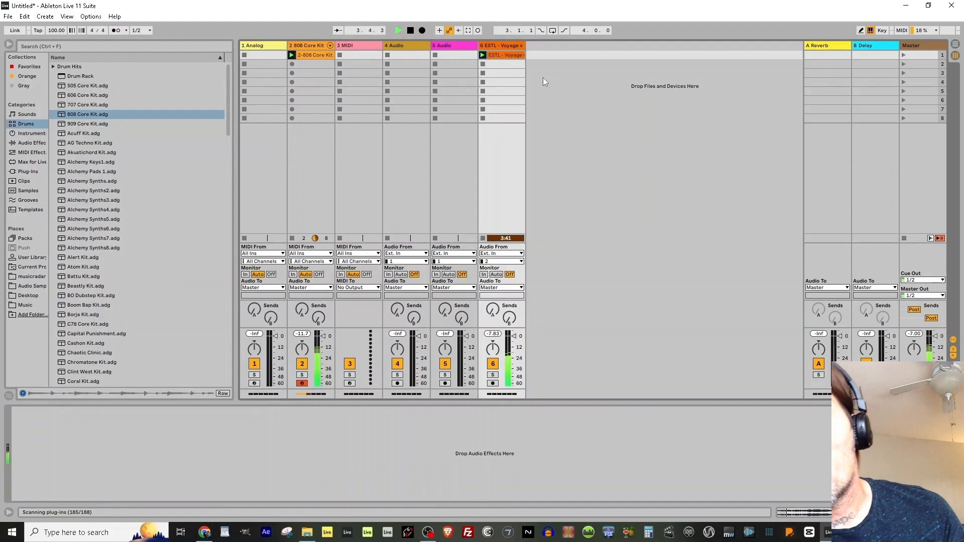
double_click(507, 56)
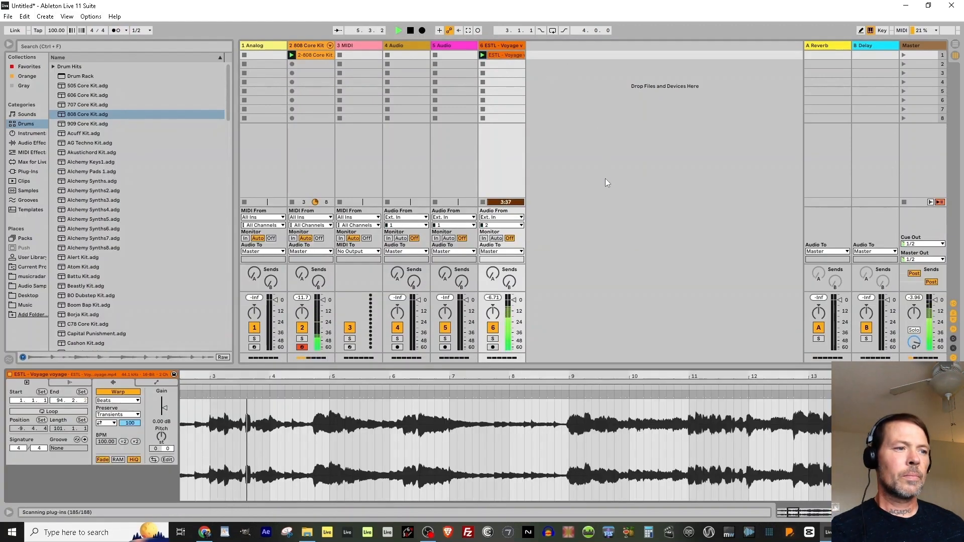